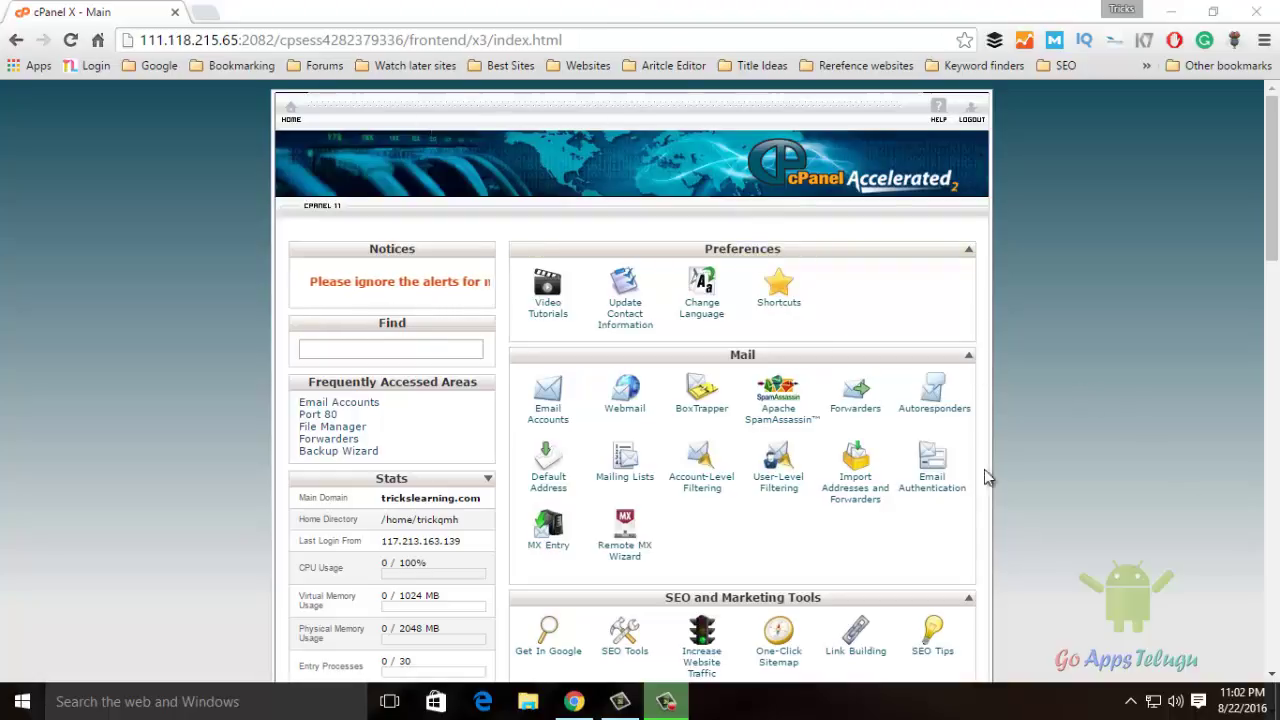
Start a new autoresponder and enter the email account name on tricksleaming.com
left_click(934, 405)
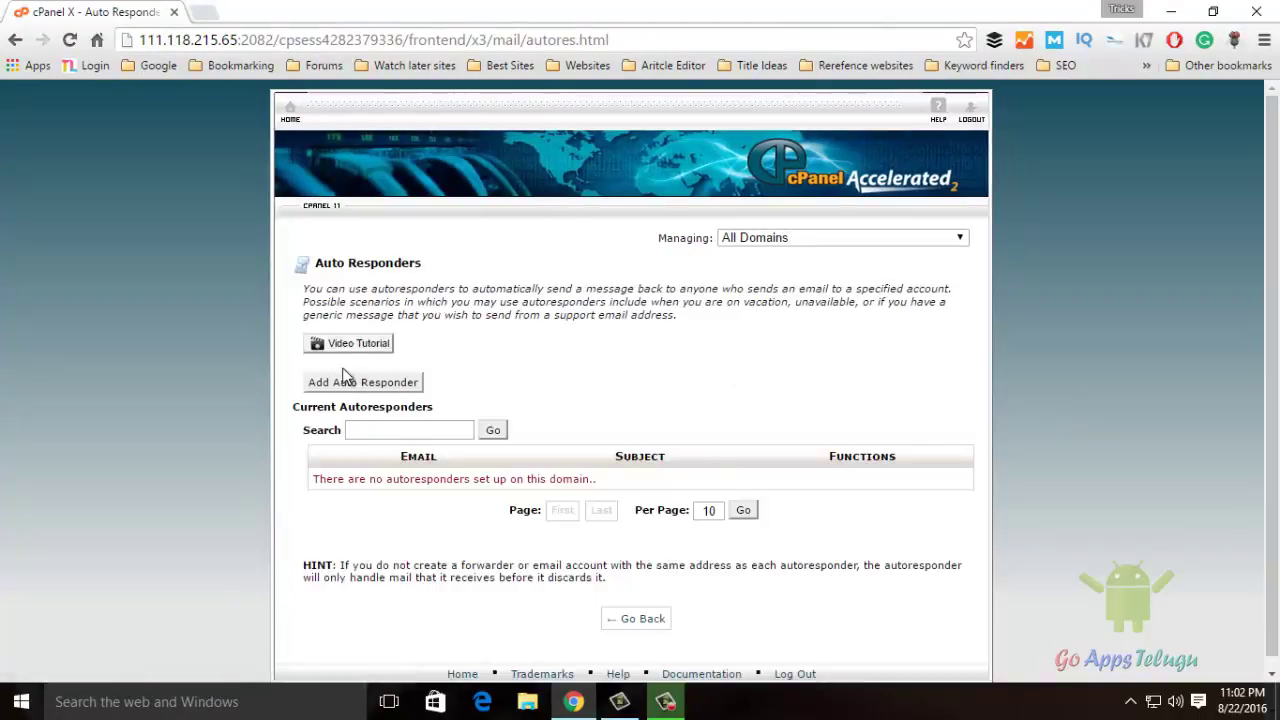
left_click(410, 386)
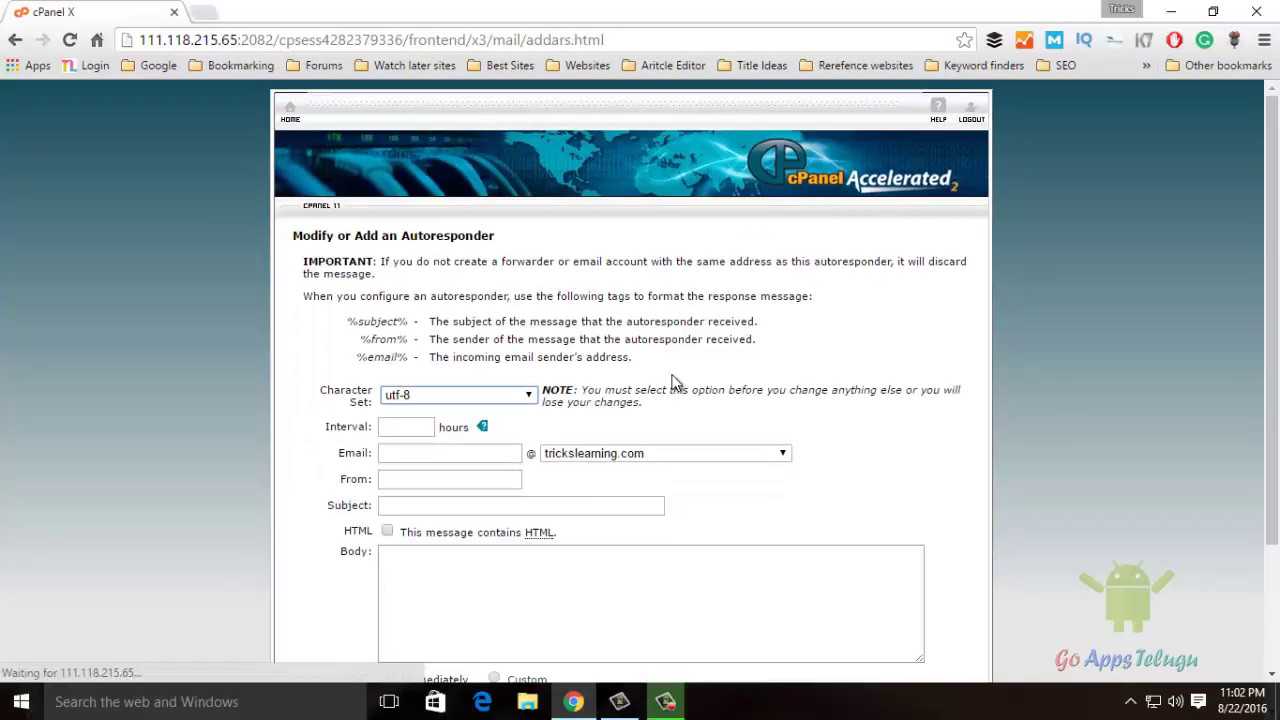
left_click(406, 454)
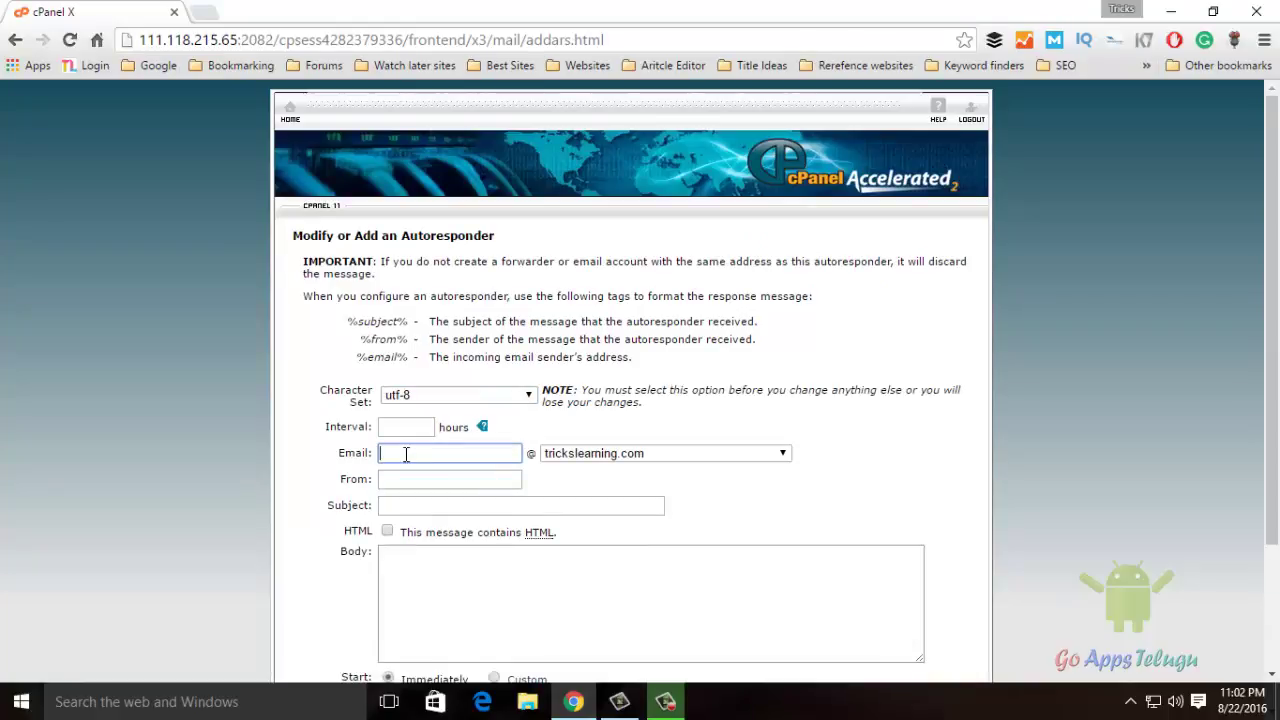
key("Tab")
Fill in the sender's name and the subject 'Thanks for Replaying'
left_click(418, 478)
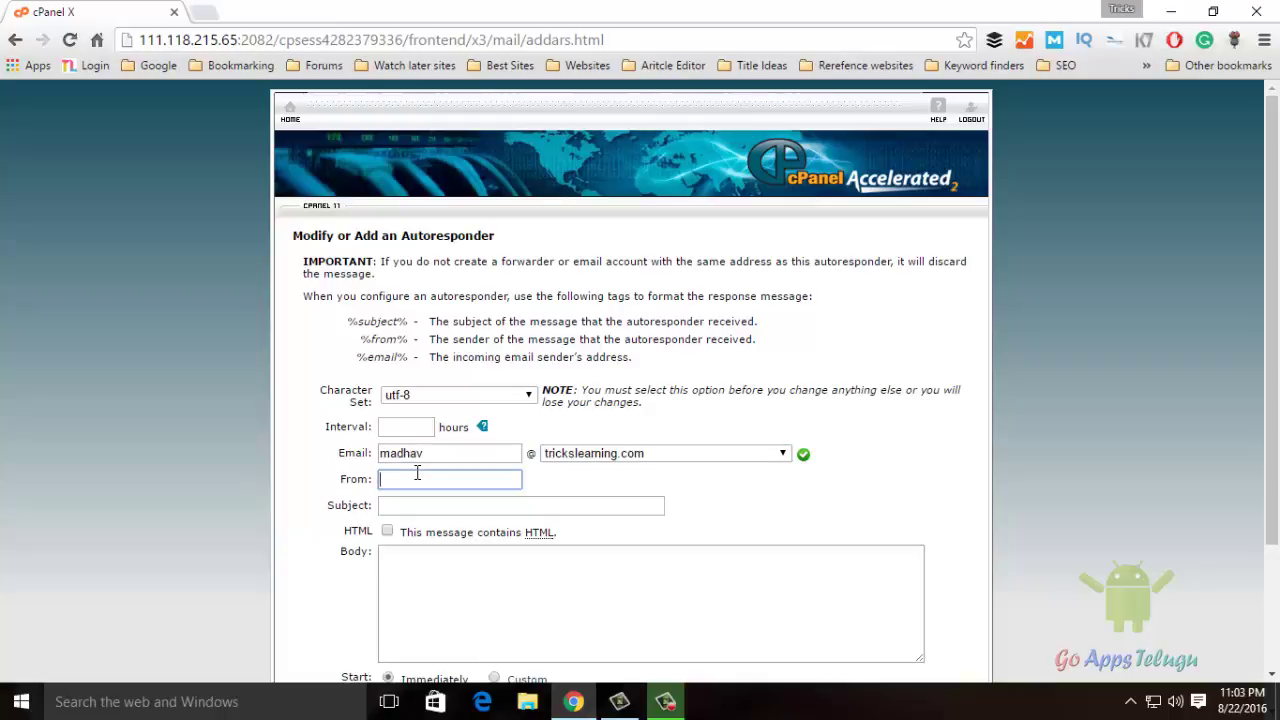
type("Madha")
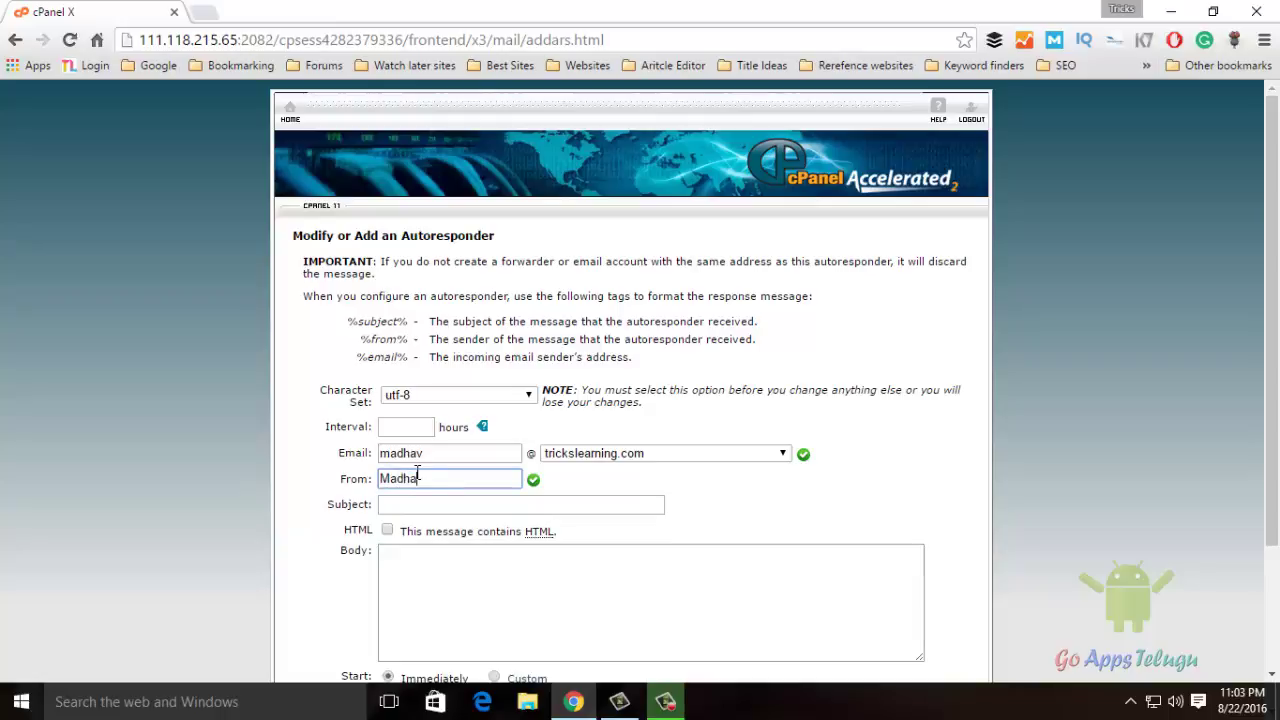
type("v")
key("Tab")
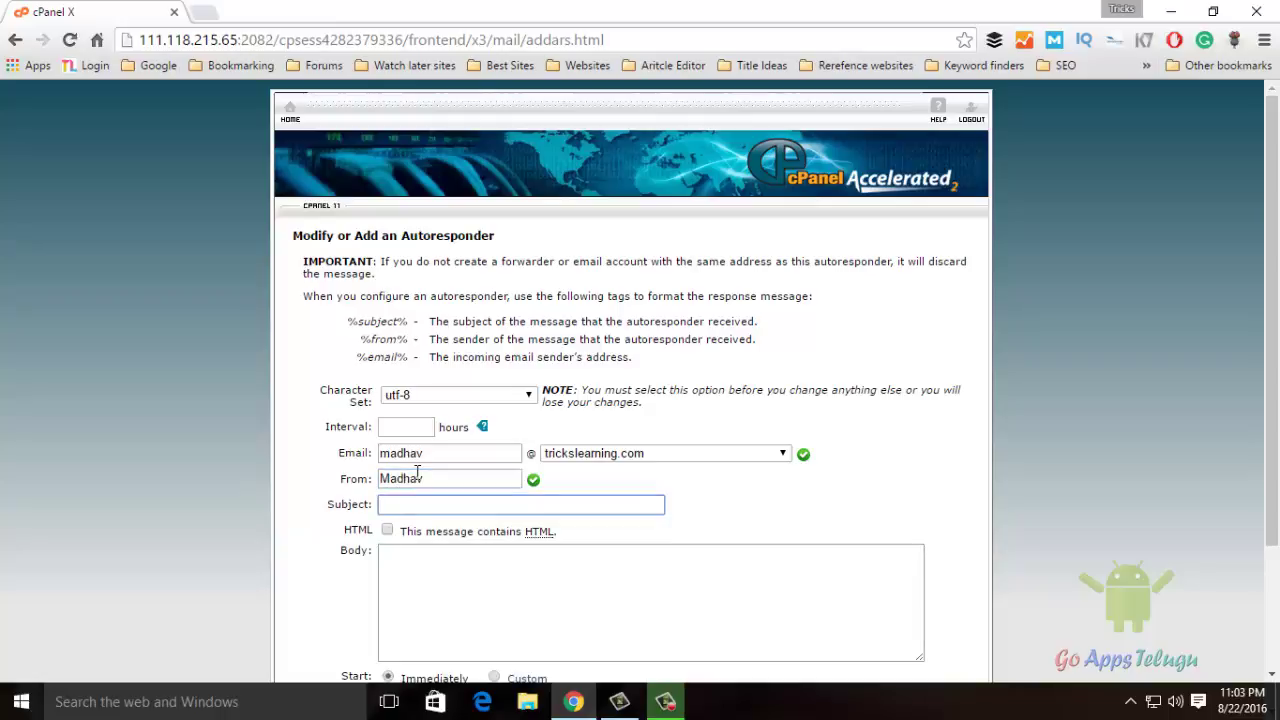
type("Thanks for")
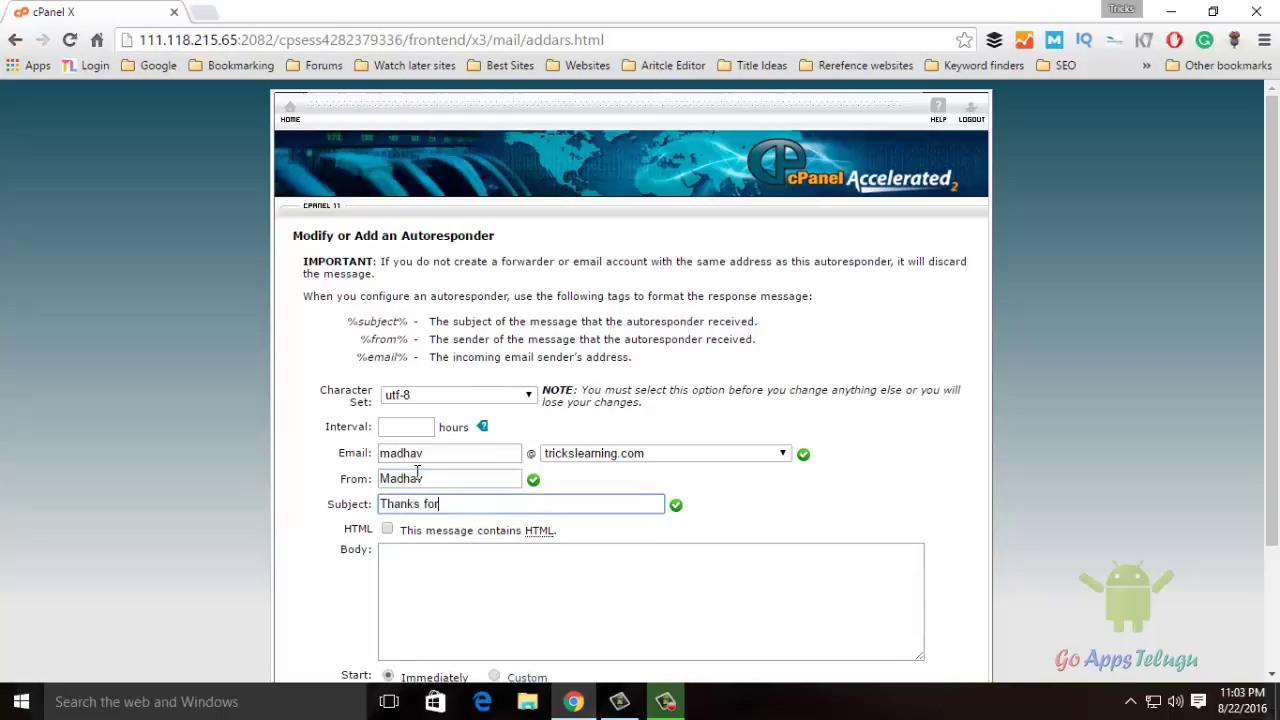
type(" Replep")
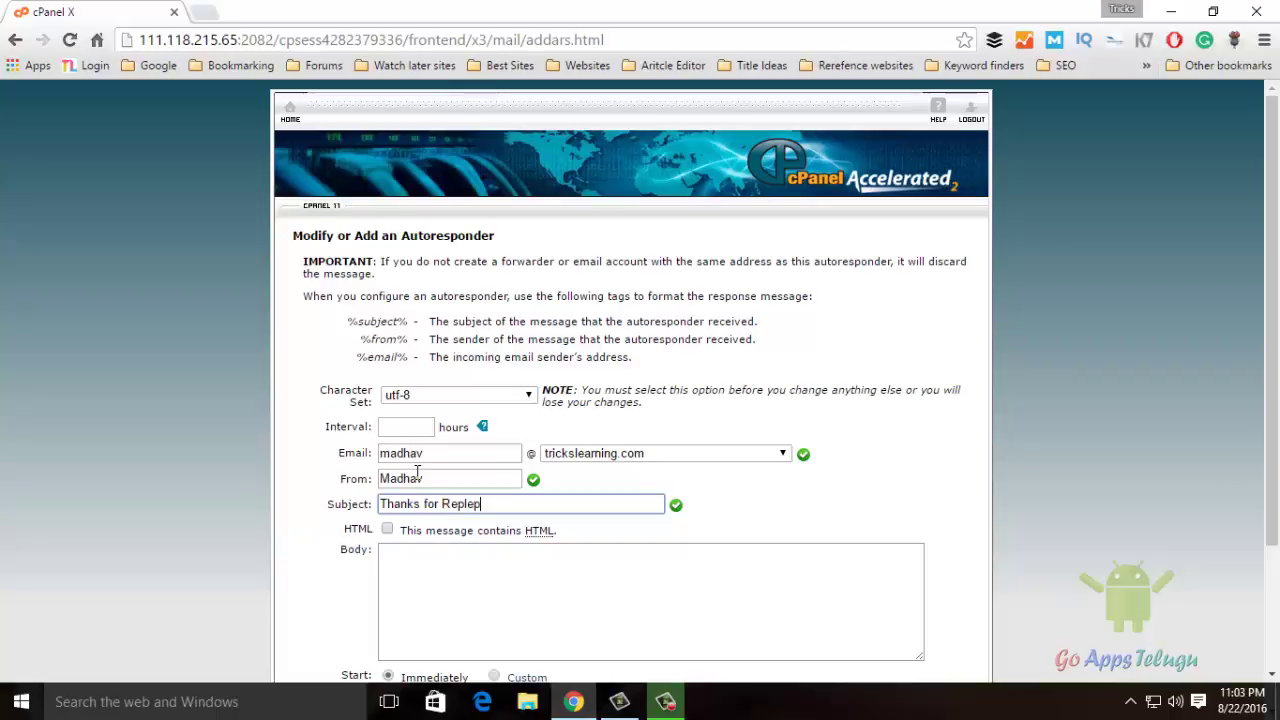
key("BackSpace")
key("BackSpace")
key("BackSpace")
key("BackSpace")
type("eplay ing")
key("Tab")
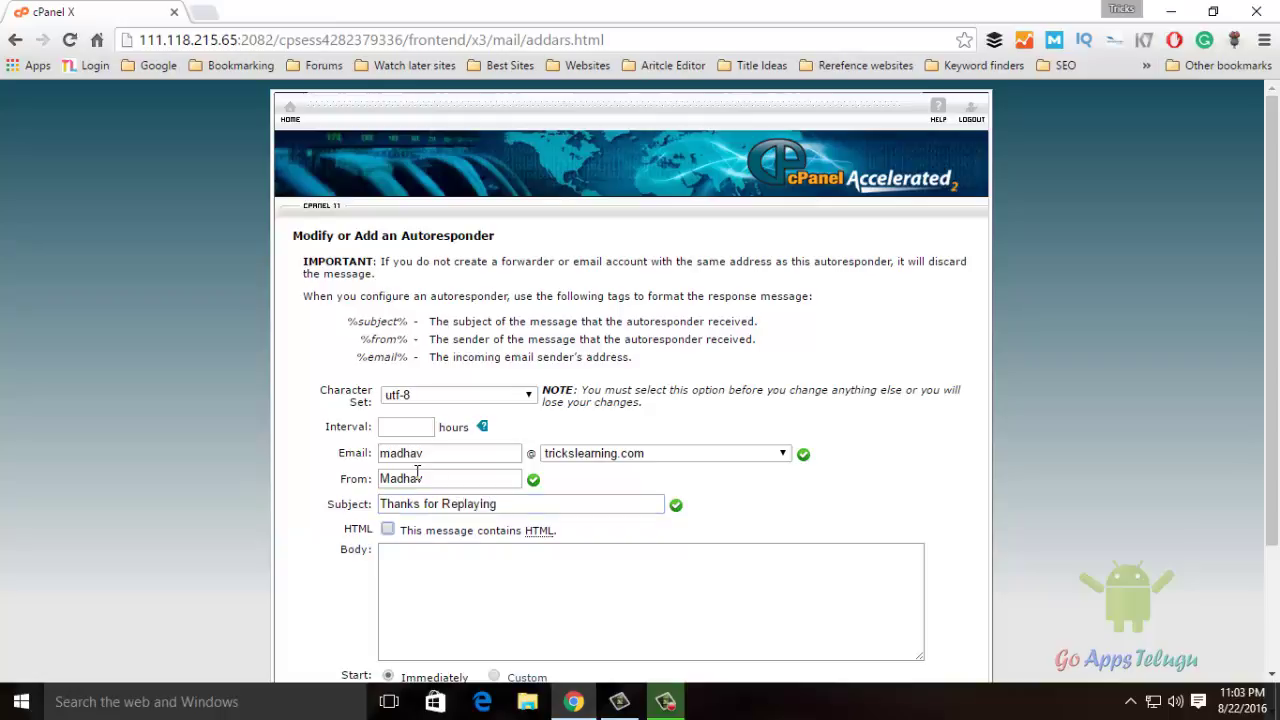
Write the body 'Thanks for Contacting us. We will be solve your request within 12 Hours.'
scroll(420, 440, "down", 2)
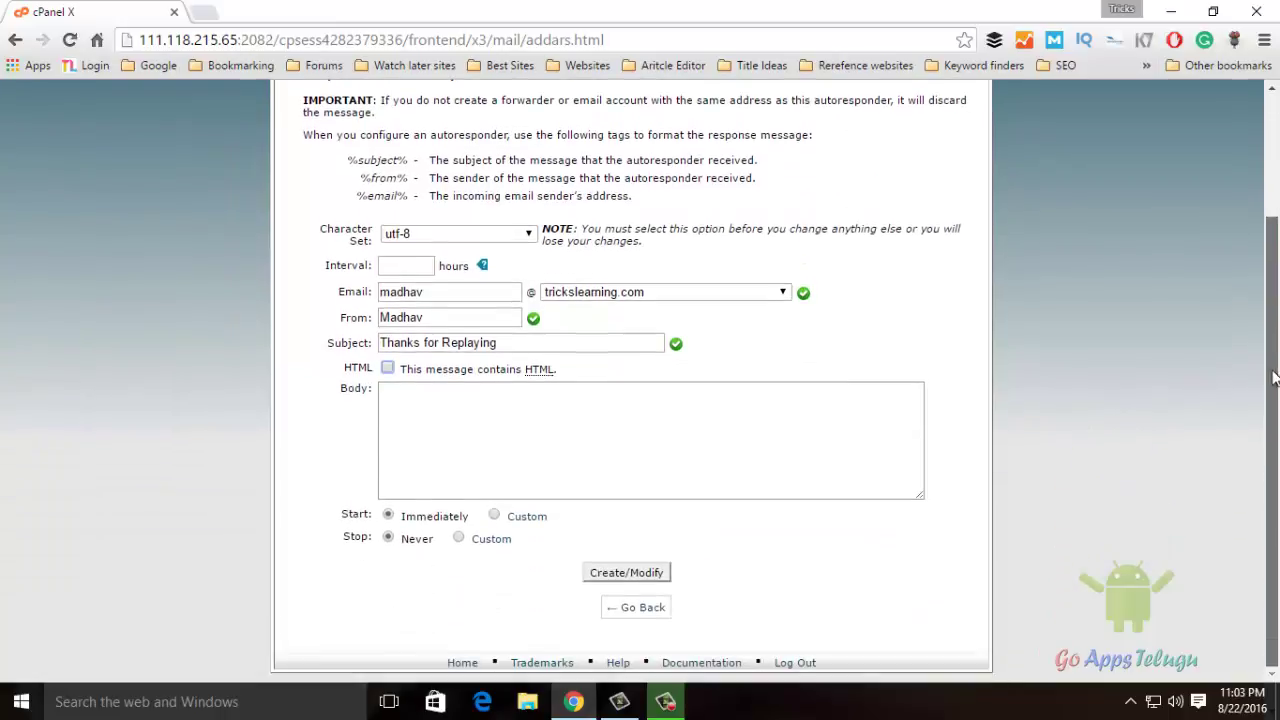
left_click(421, 422)
left_click(422, 421)
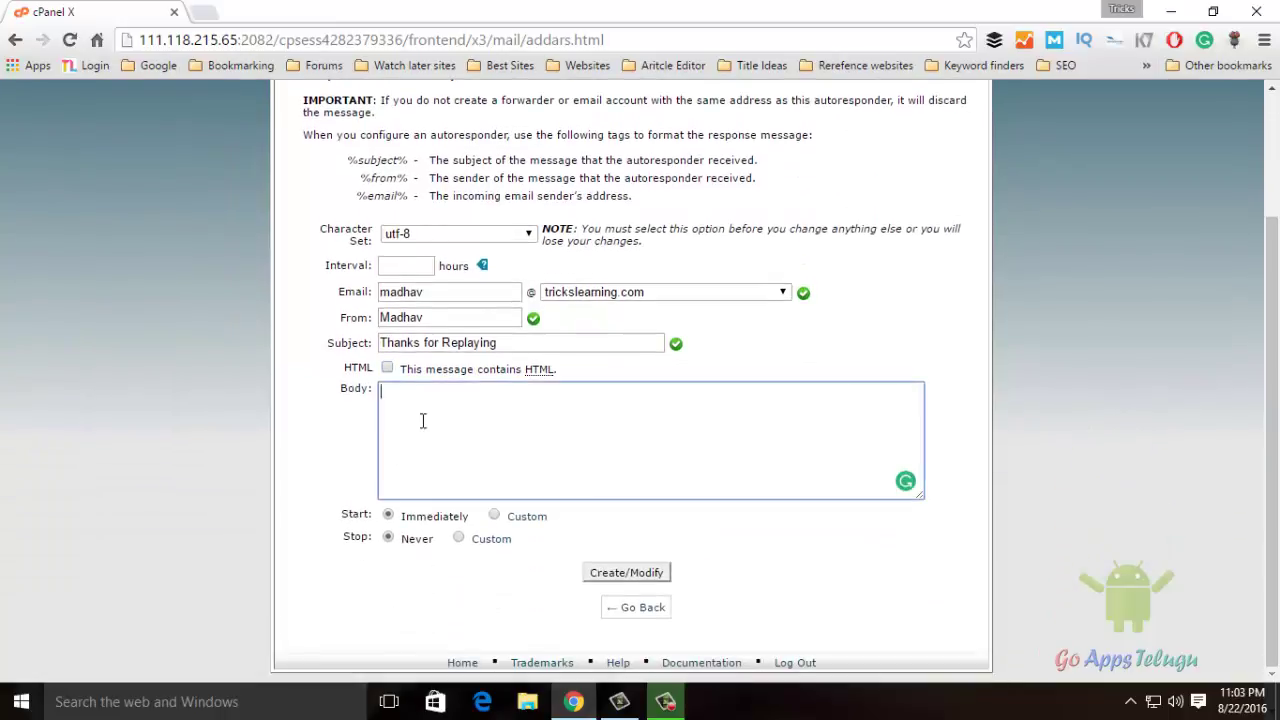
type("Tha")
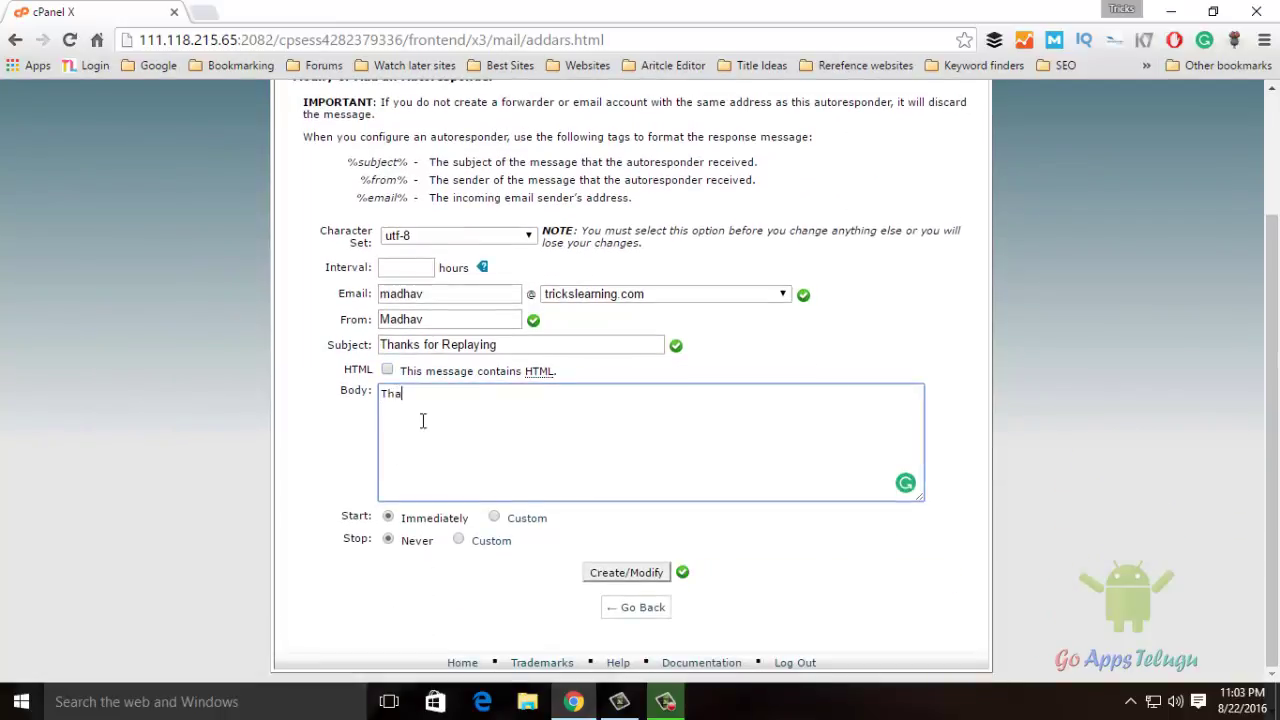
type("nks for Contacting us. We")
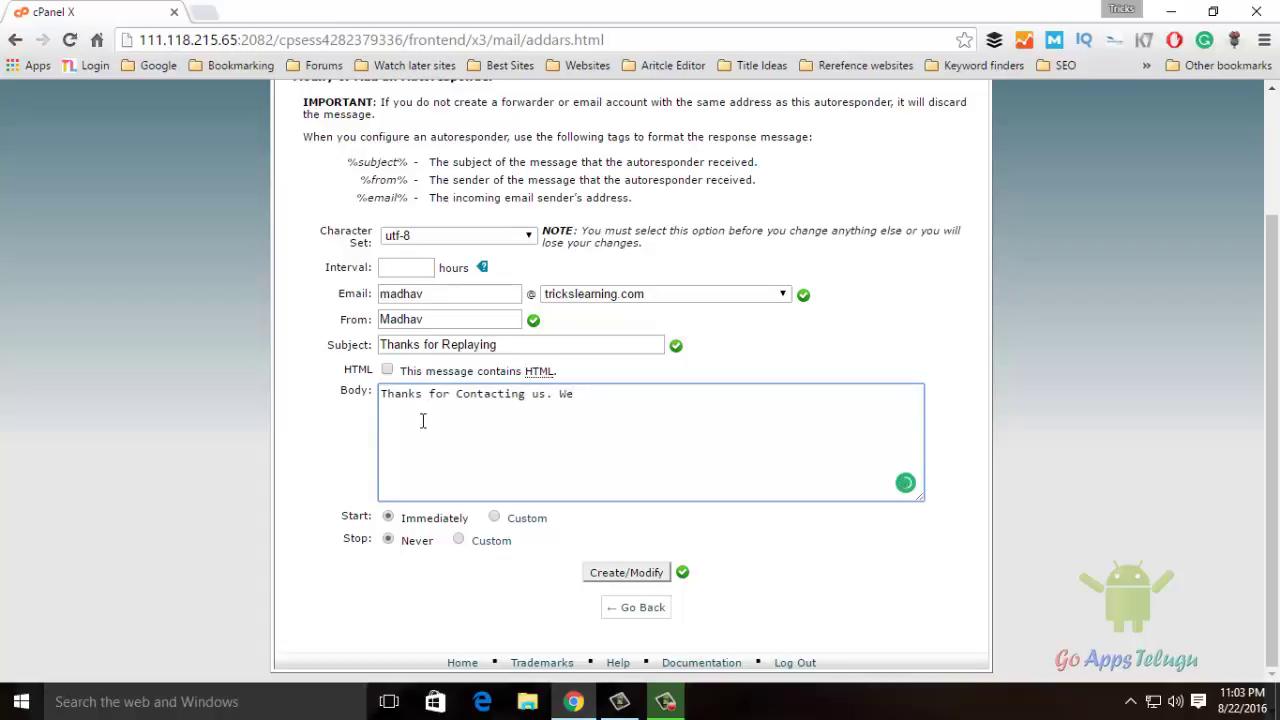
type(" will be ")
type("solv")
type("e your requri")
type("e")
key("BackSpace")
key("BackSpace")
key("BackSpace")
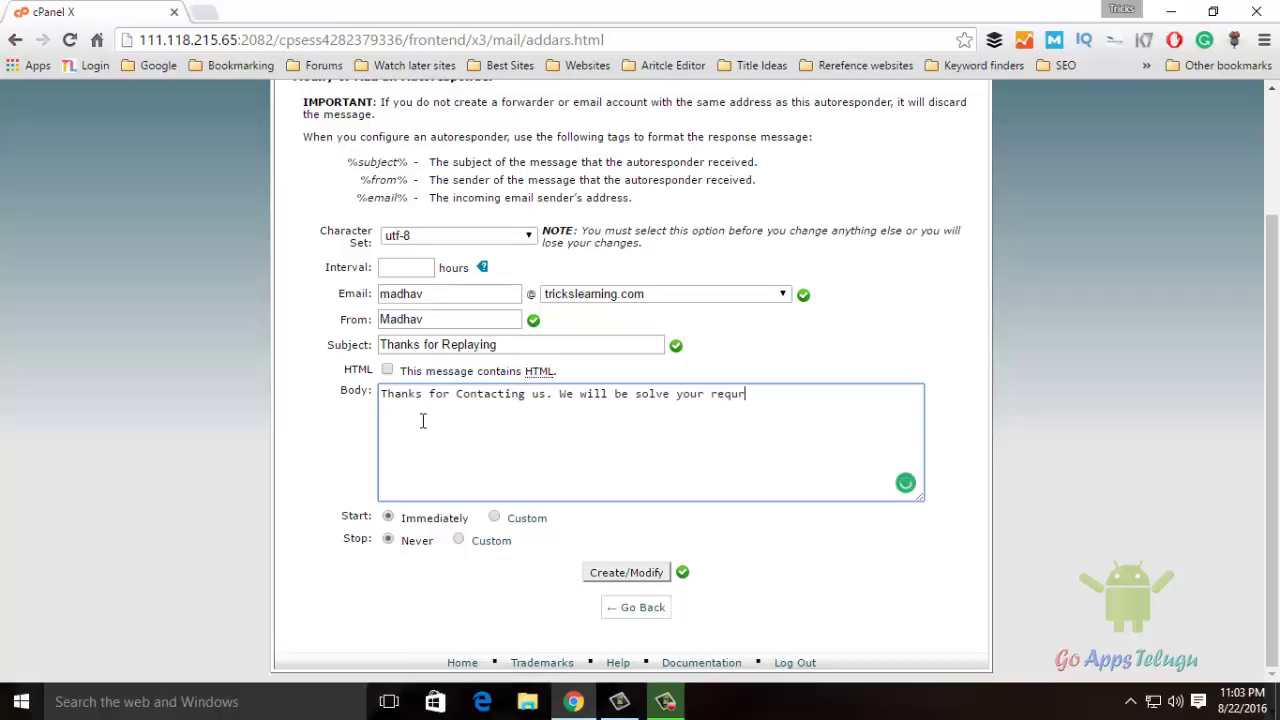
type("est within 12 Hours.")
Sign off the body with 'Regards' and 'Trickslearning.com Team' on separate lines
key("Return")
key("Return")
type("Regards")
key("Return")
type("Tr")
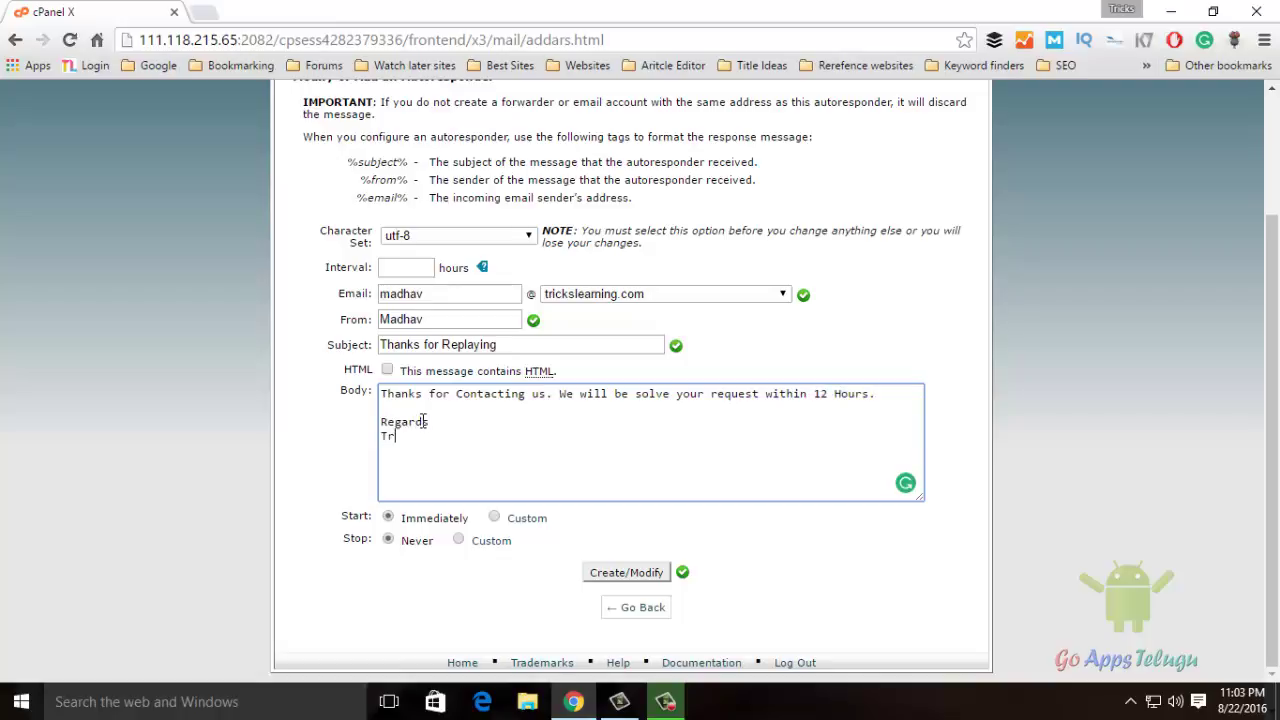
type("ickslearning.com")
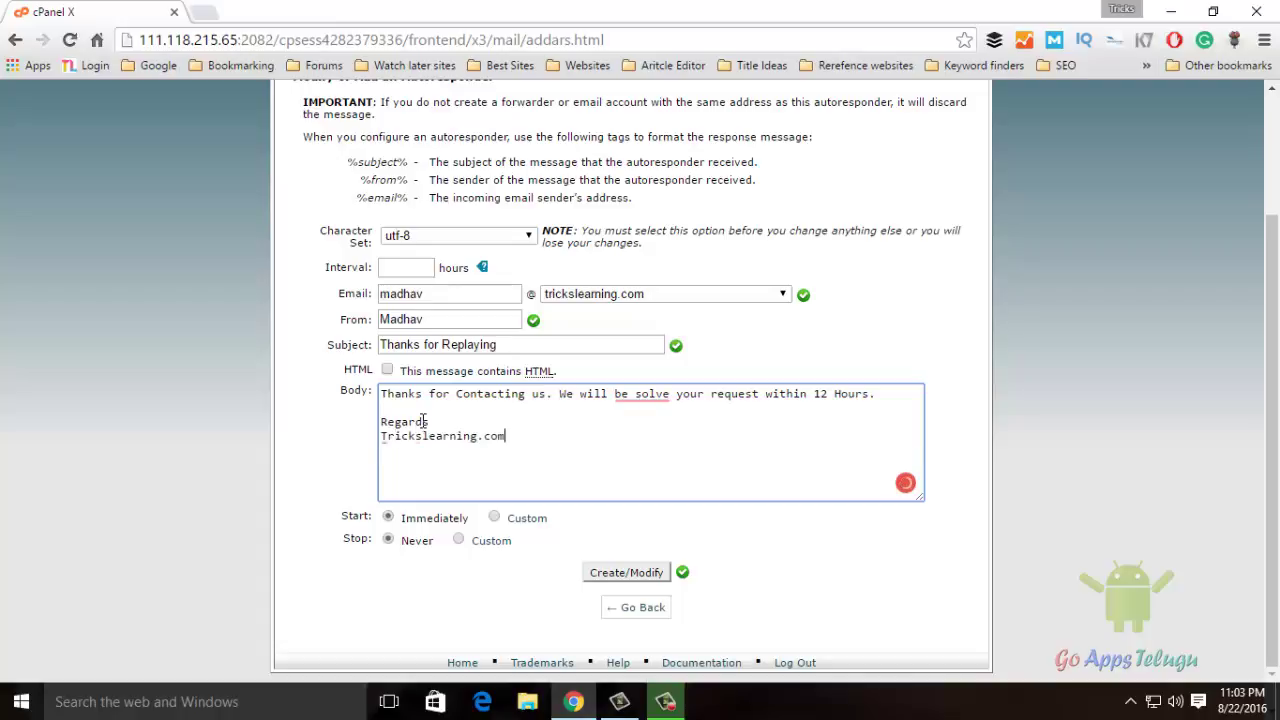
type(" Team")
Check the entered email, sender, subject and body, then submit the form with Create/Modify
left_click_drag(382, 294, 489, 293)
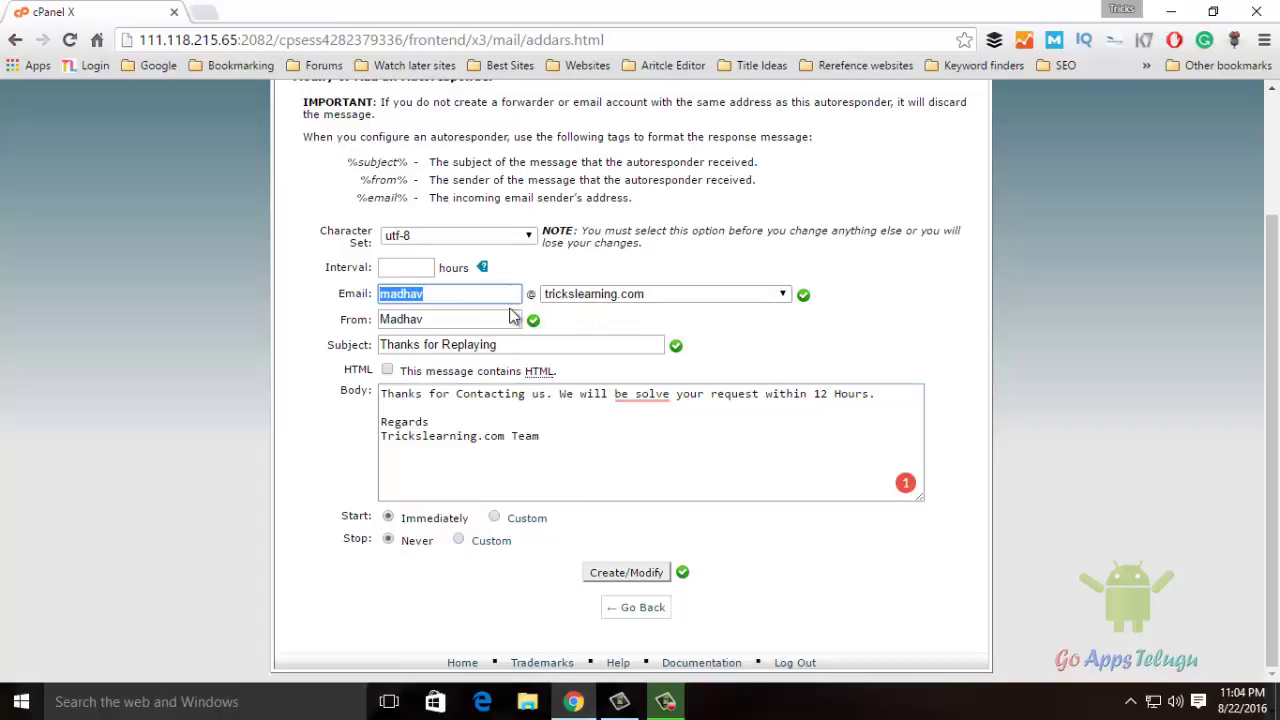
left_click_drag(468, 319, 293, 320)
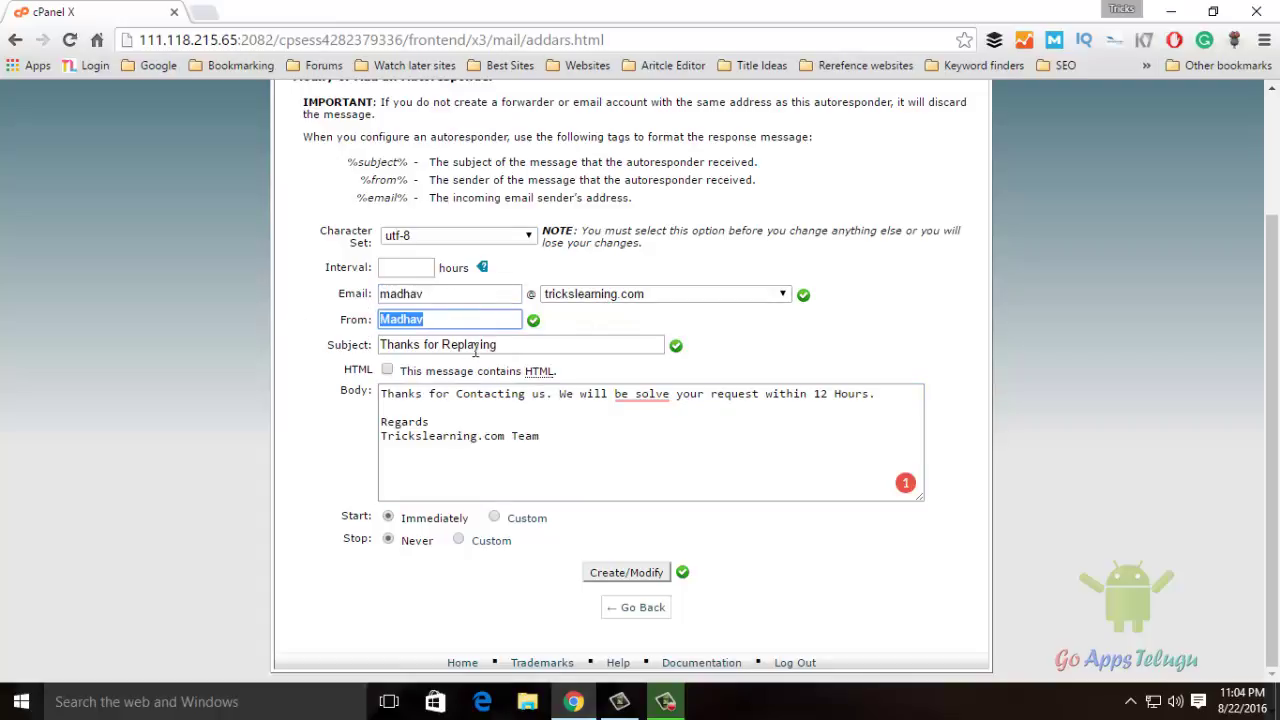
left_click_drag(500, 345, 299, 361)
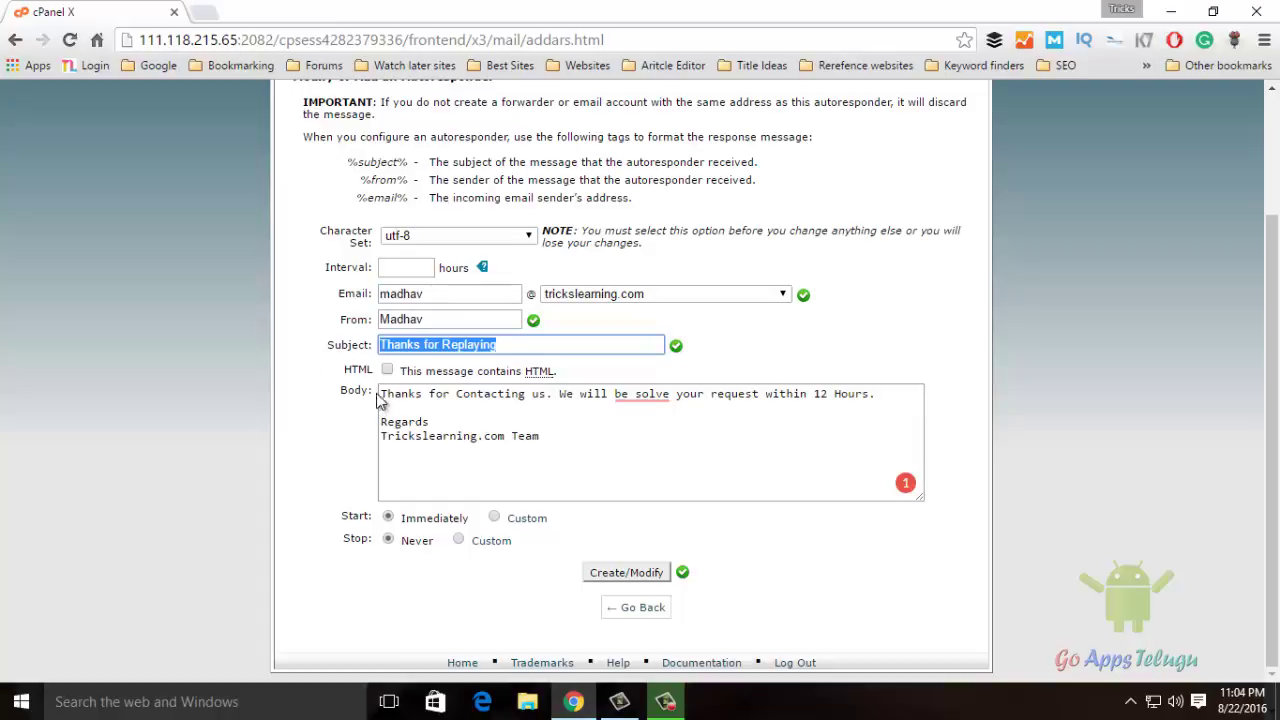
left_click_drag(381, 391, 523, 440)
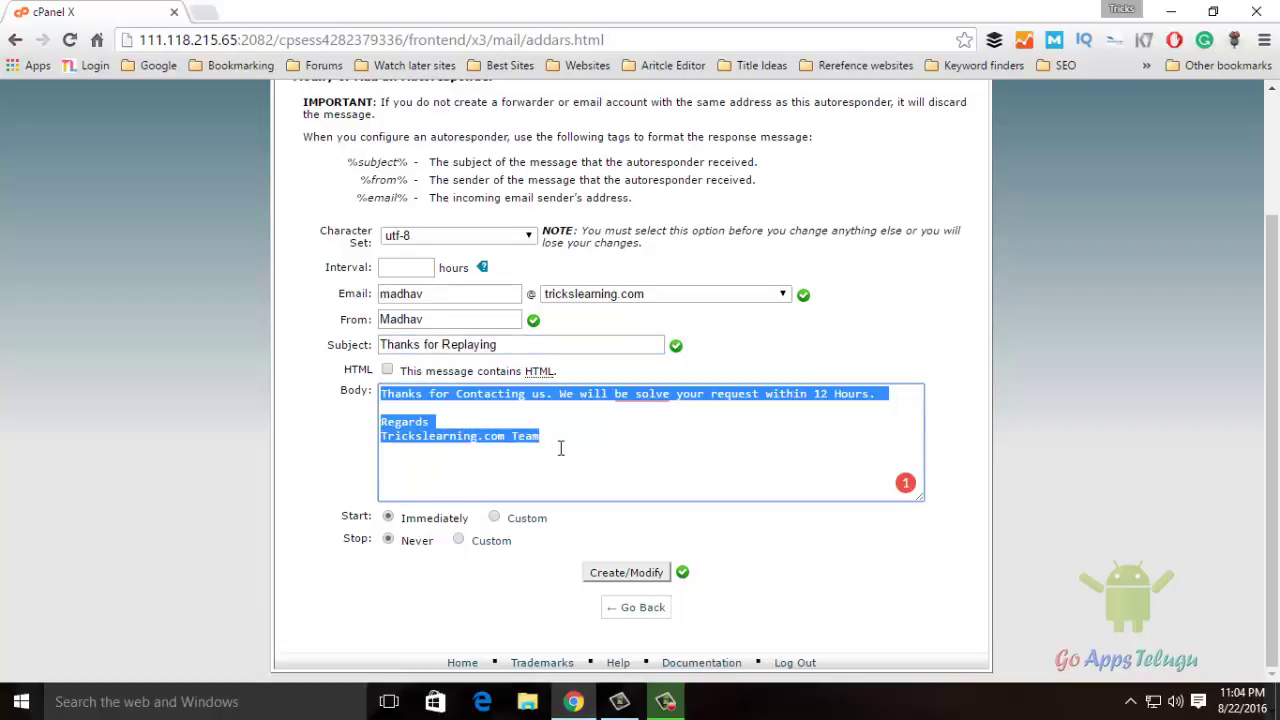
left_click(551, 423)
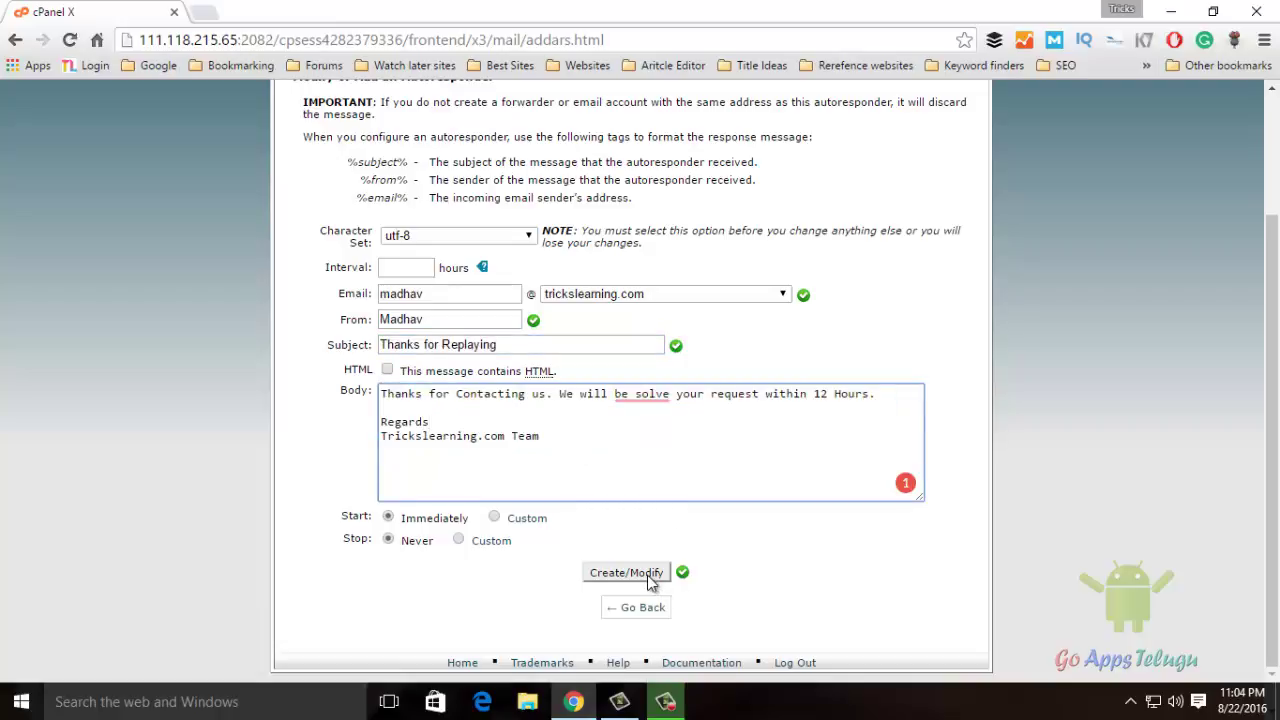
left_click(647, 575)
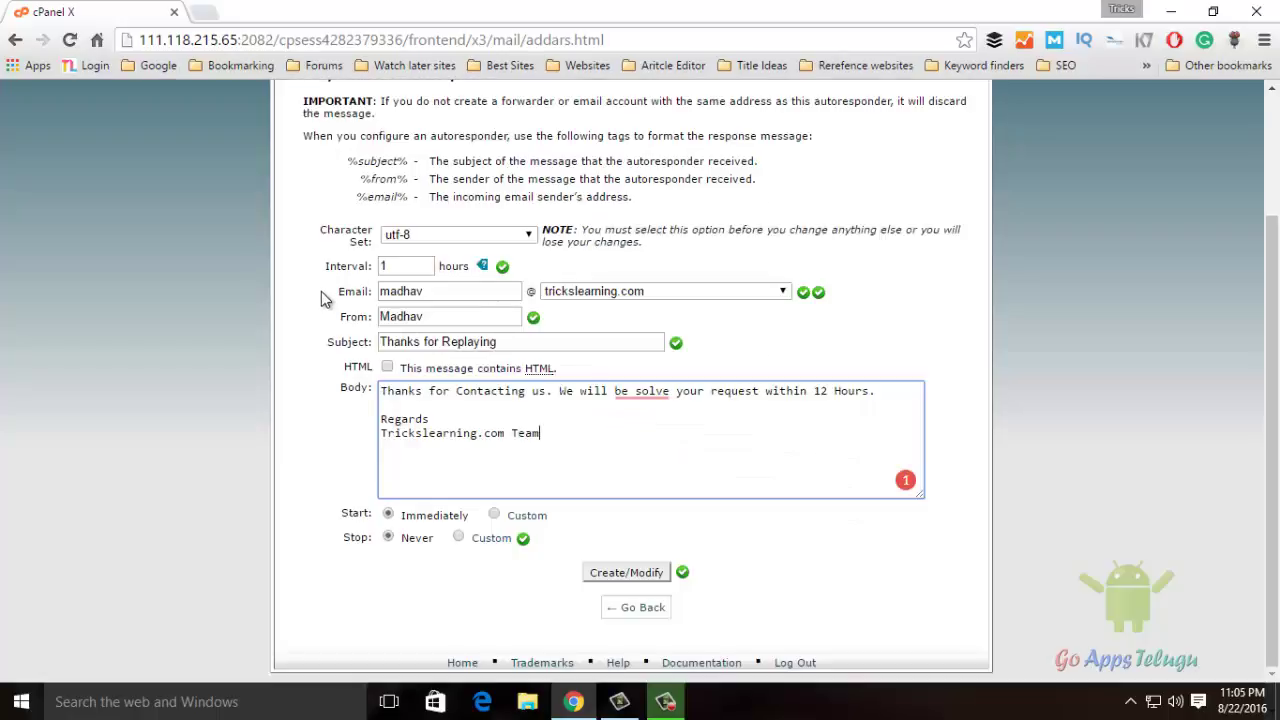
left_click(405, 266)
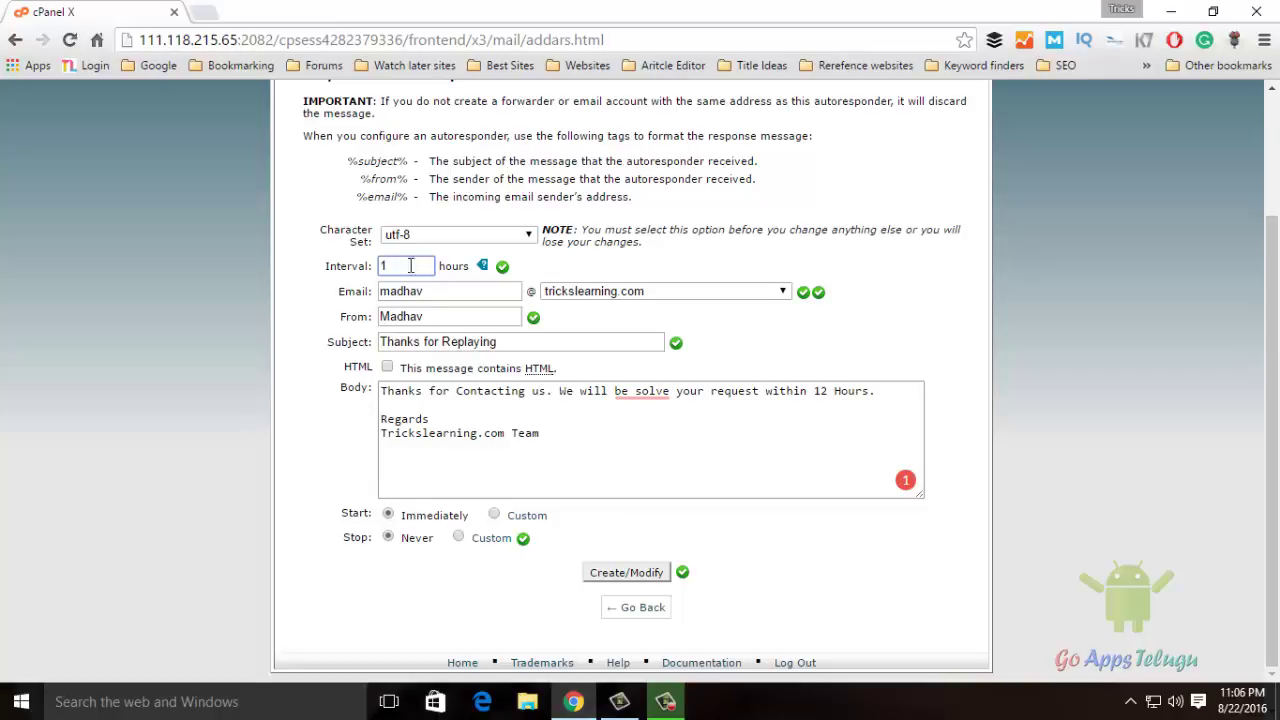
double_click(443, 319)
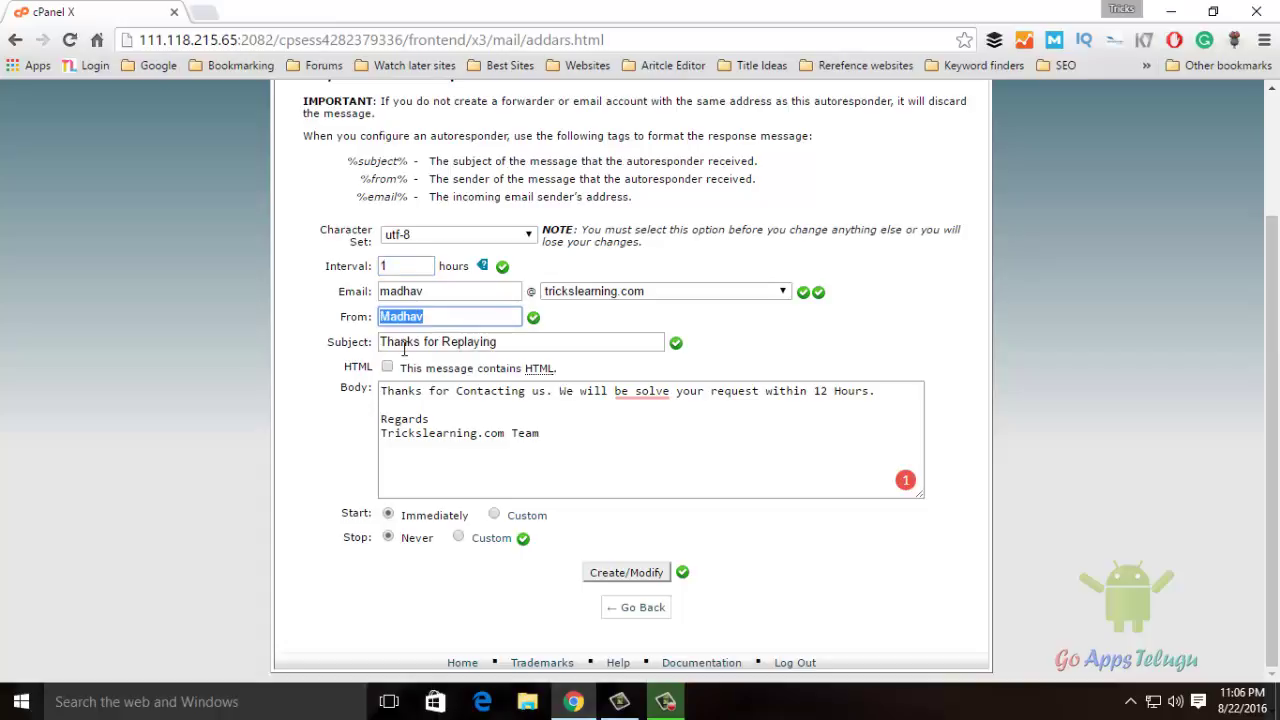
left_click(412, 417)
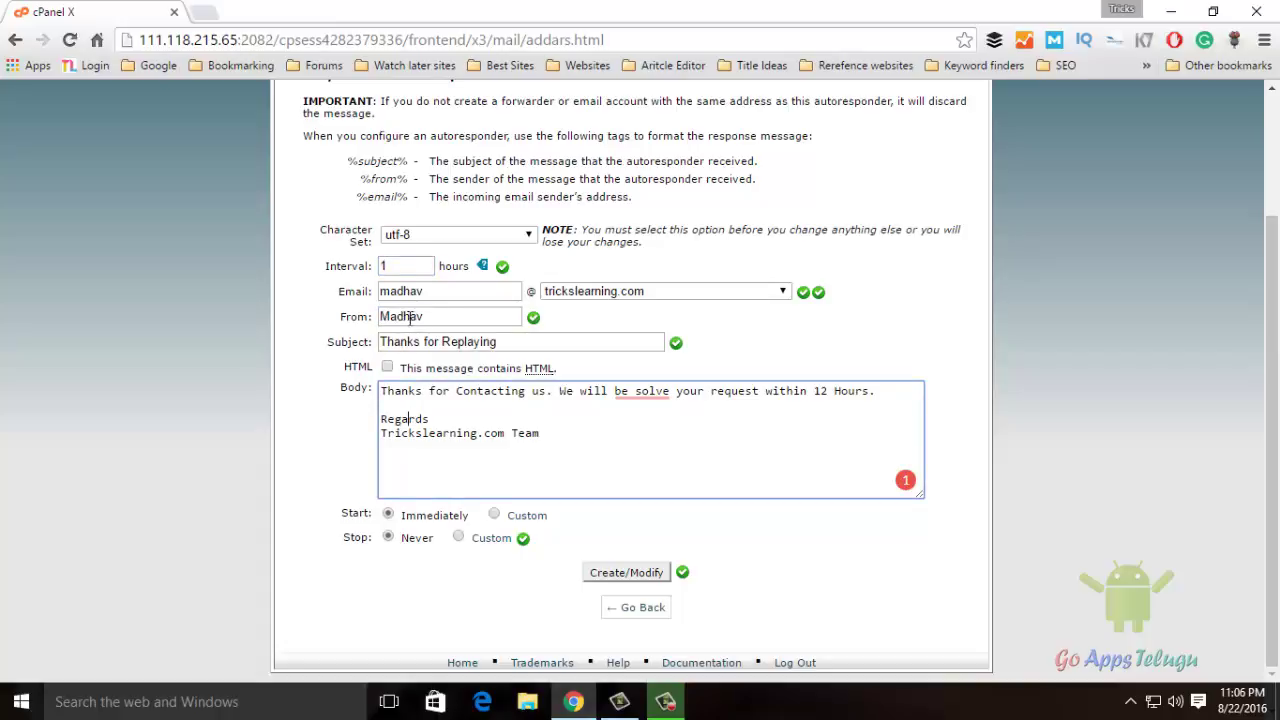
left_click_drag(553, 344, 283, 345)
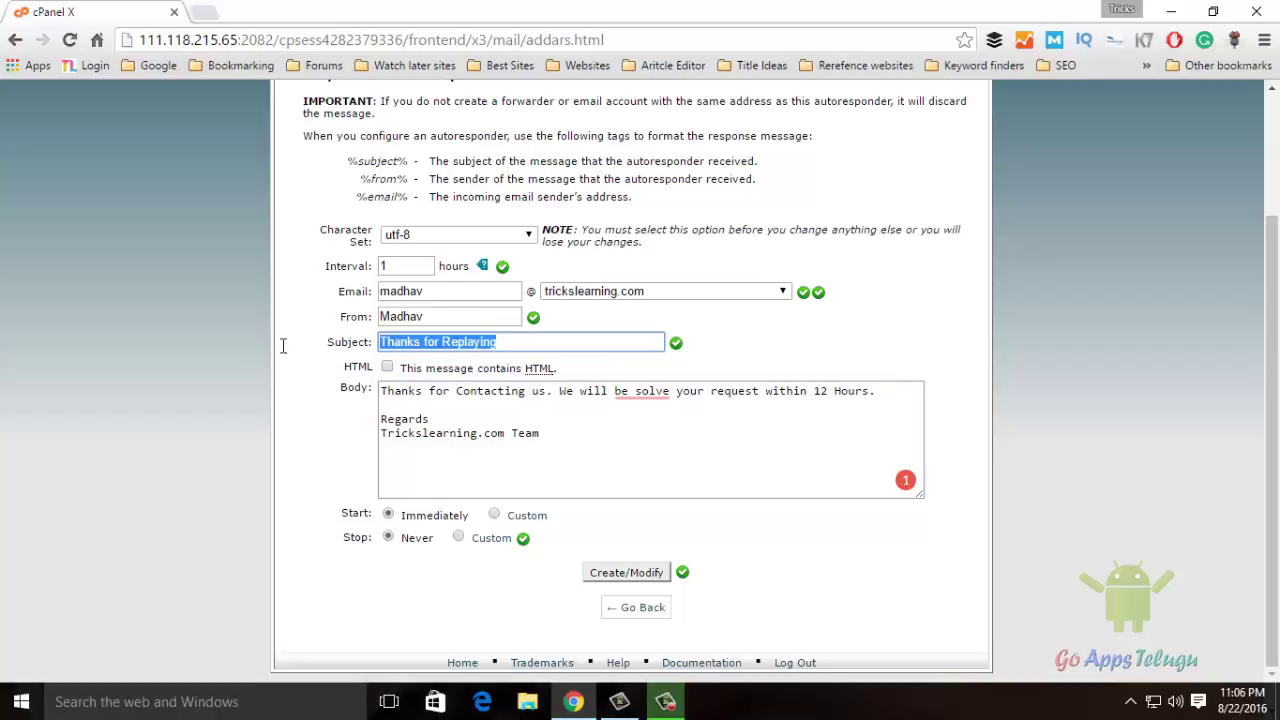
left_click(587, 348)
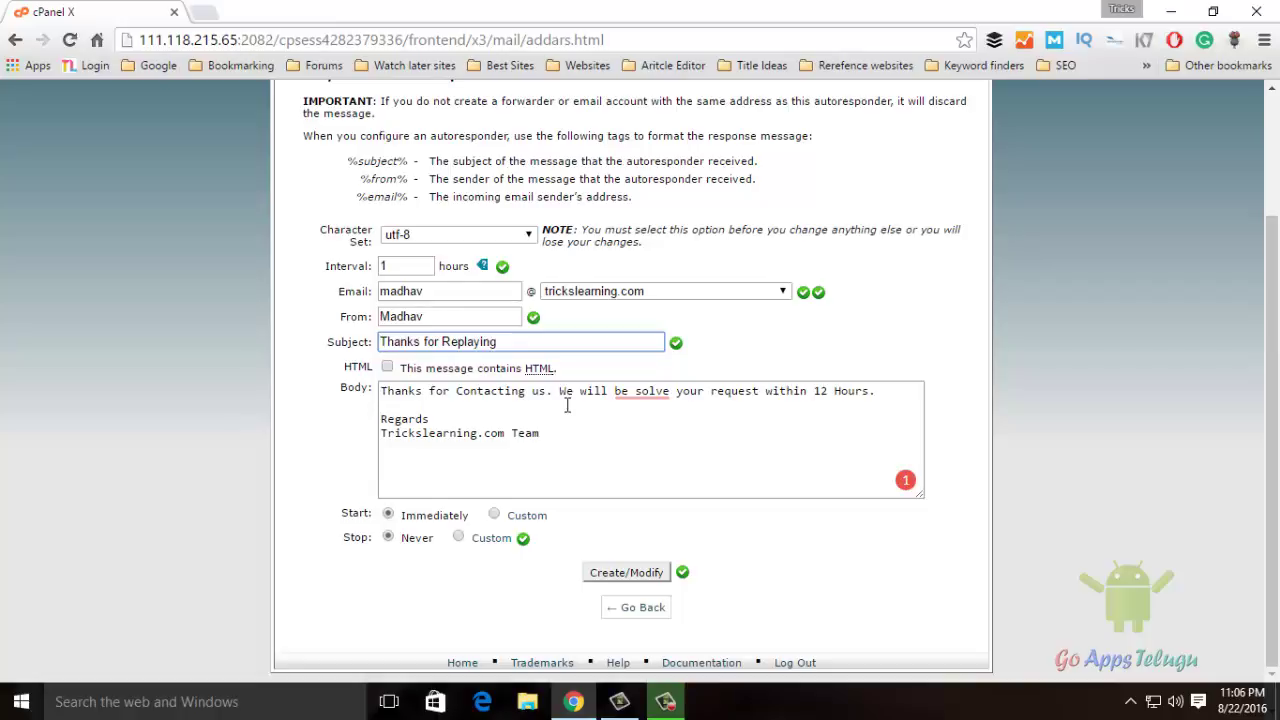
Prefix the subject with %subject% so it reads '%subject% Thanks for Replaying'
type("%")
type("subject")
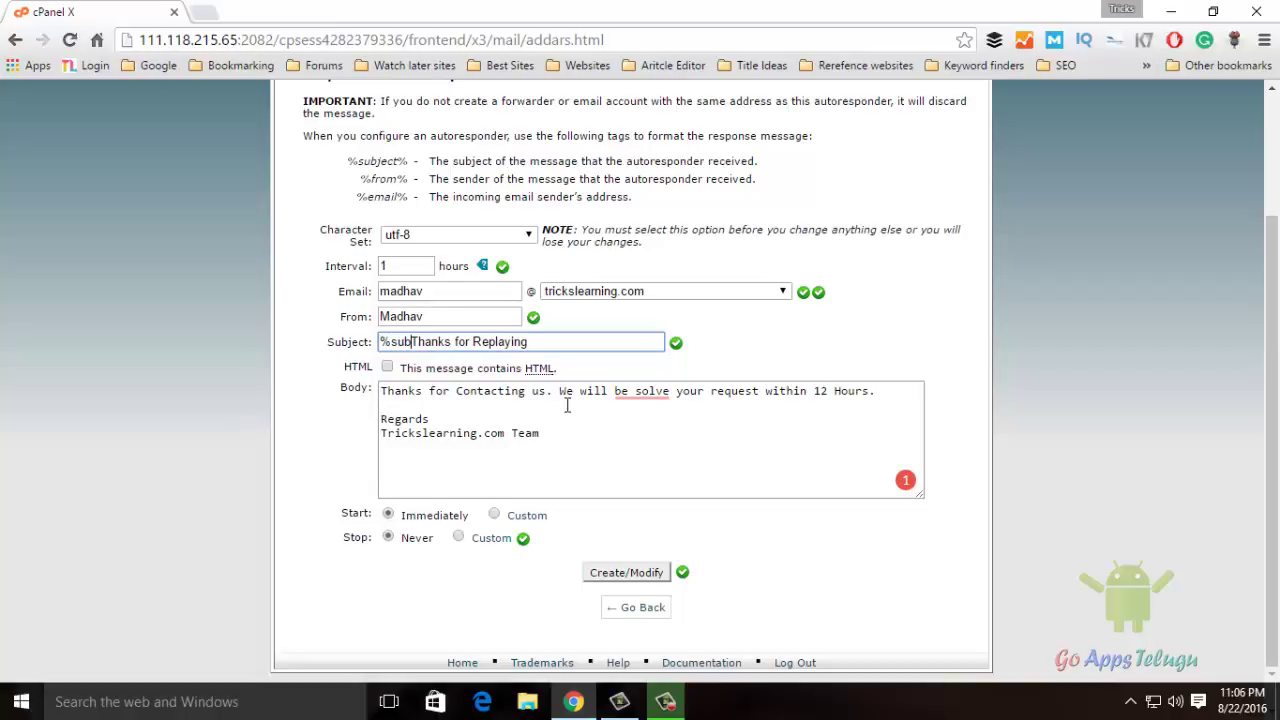
type("%")
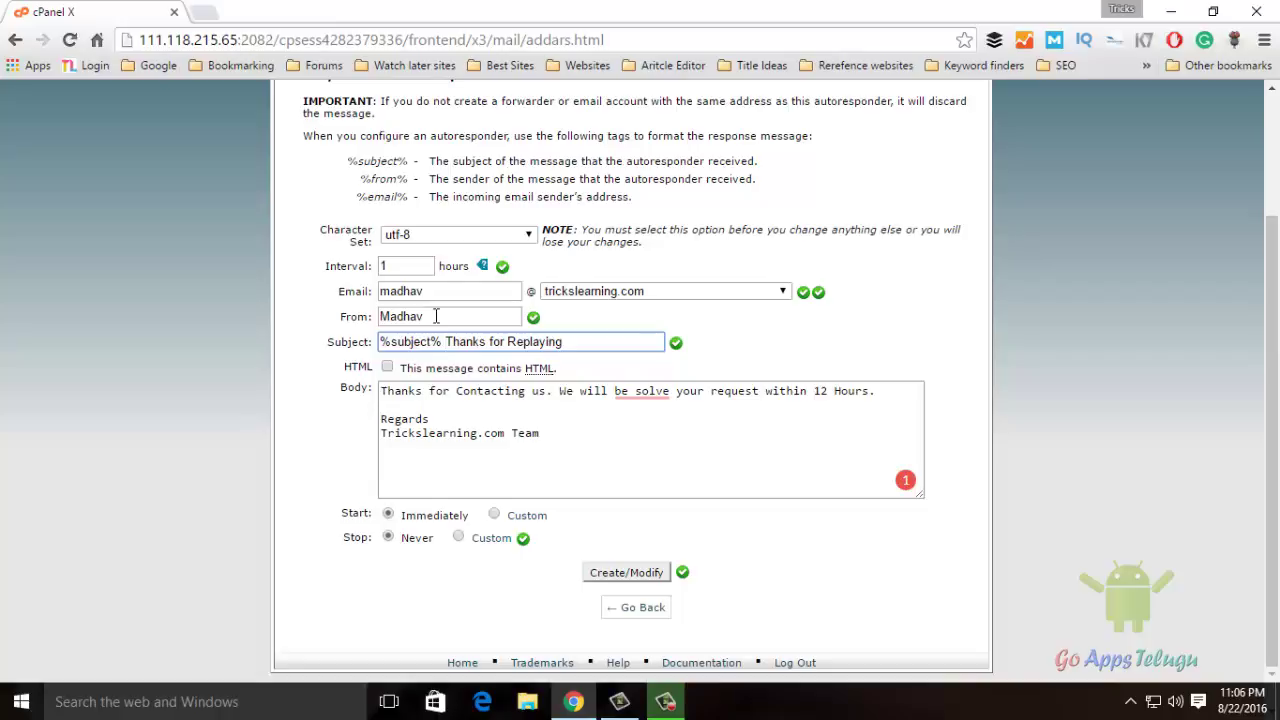
left_click_drag(436, 316, 345, 318)
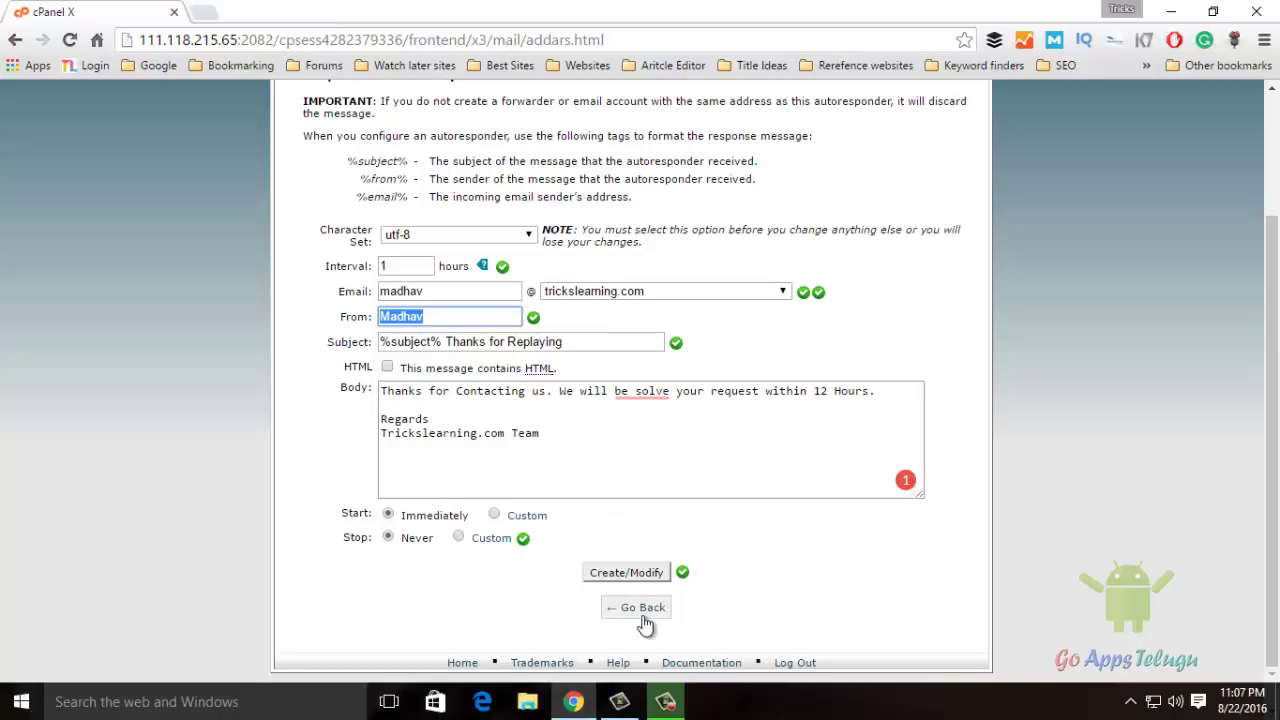
Save the autoresponder and go back to the Current Autoresponders list
left_click(627, 573)
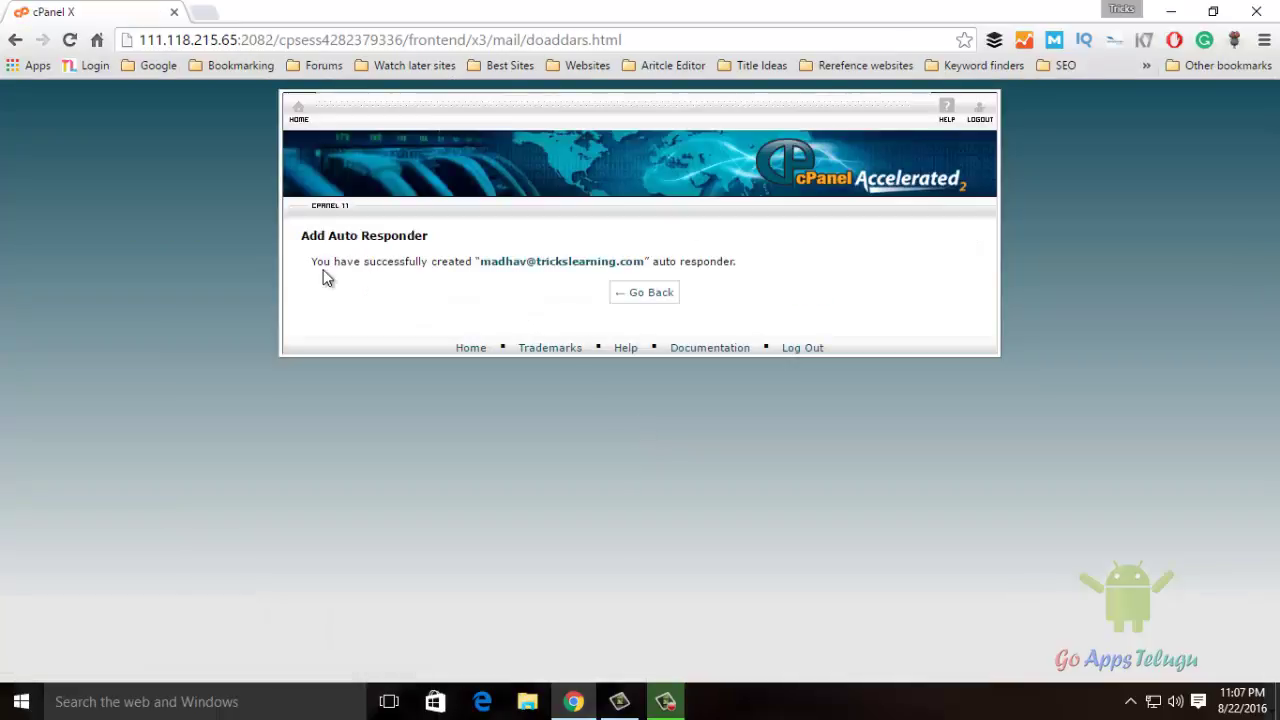
left_click(650, 295)
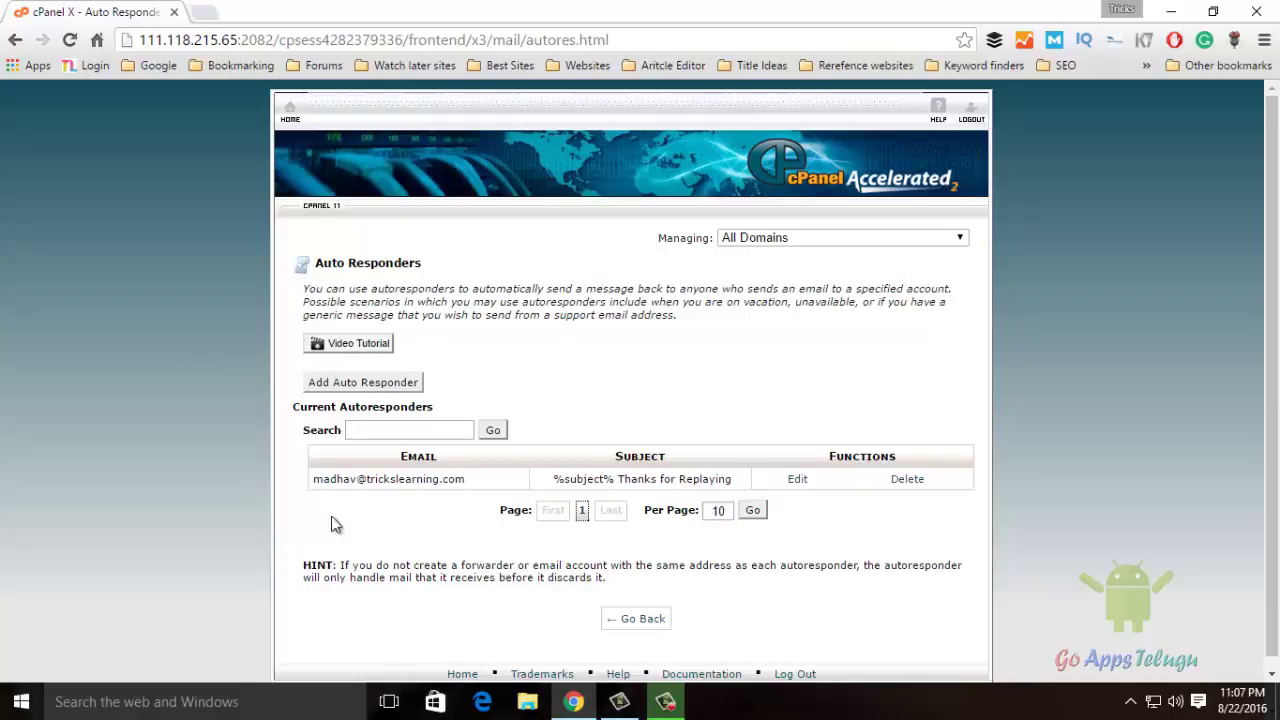
Delete the new autoresponder, confirm the deletion, and return to the list
left_click(908, 480)
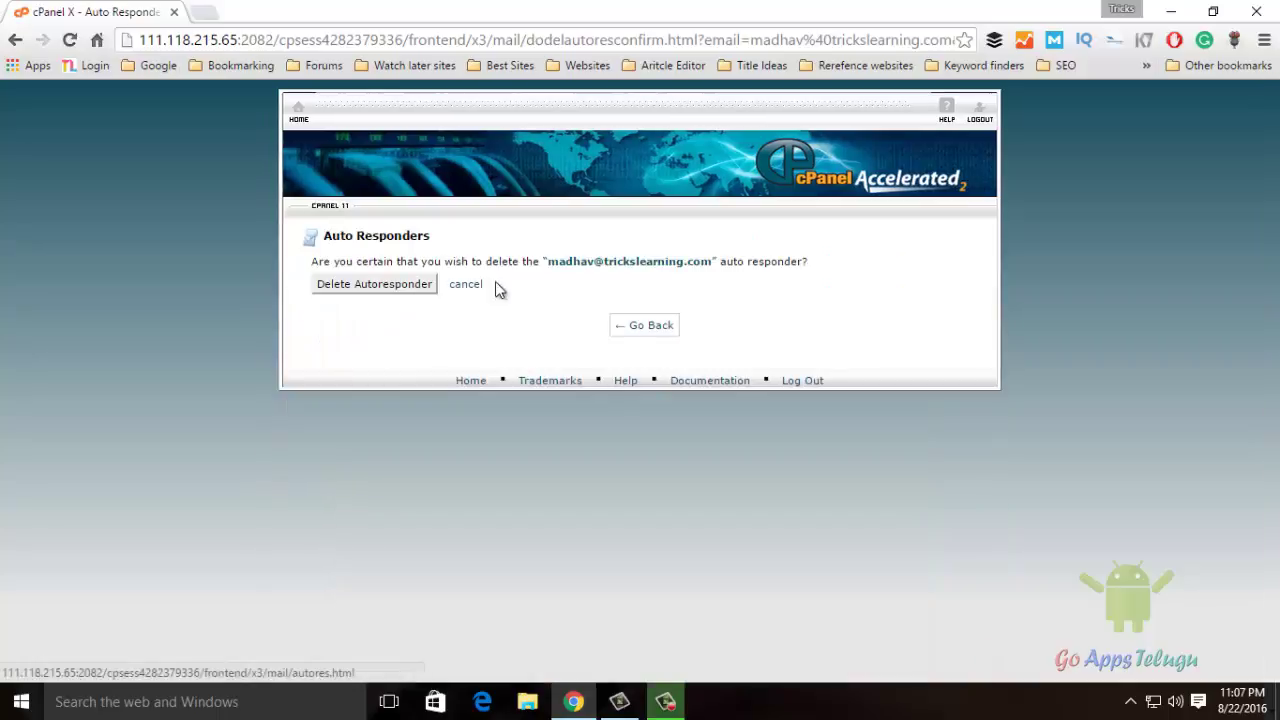
left_click(400, 287)
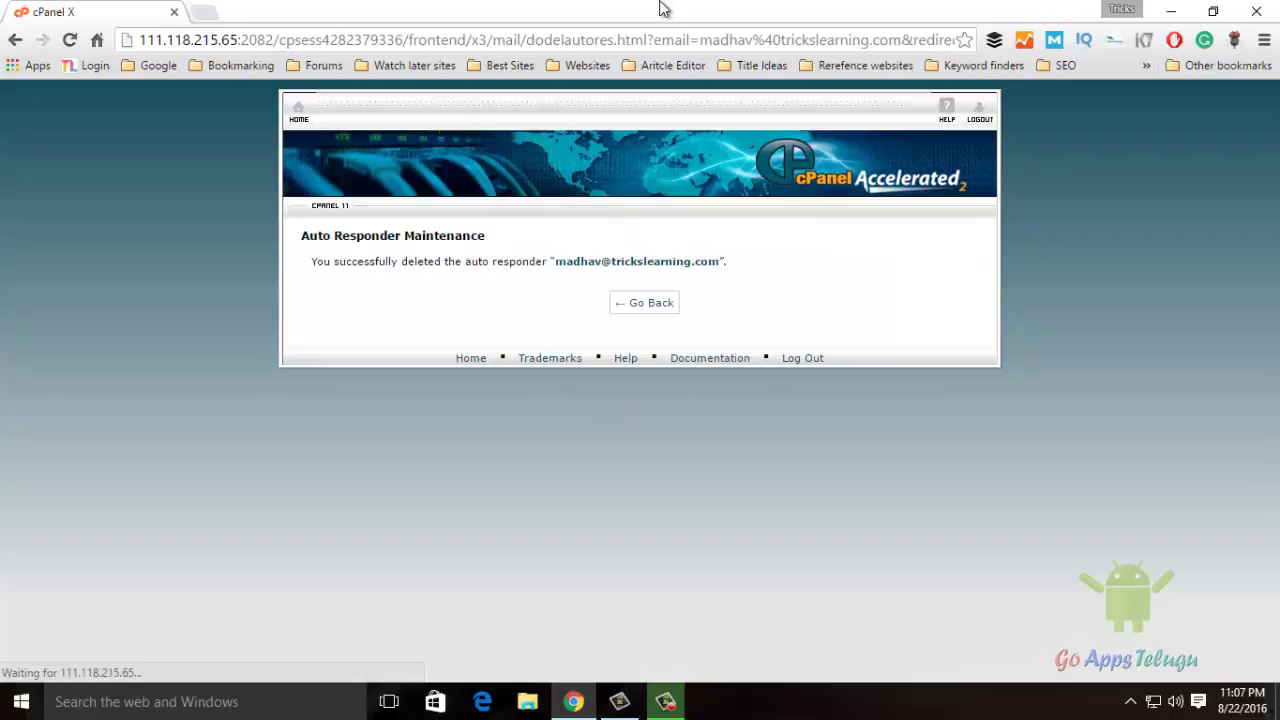
left_click(640, 305)
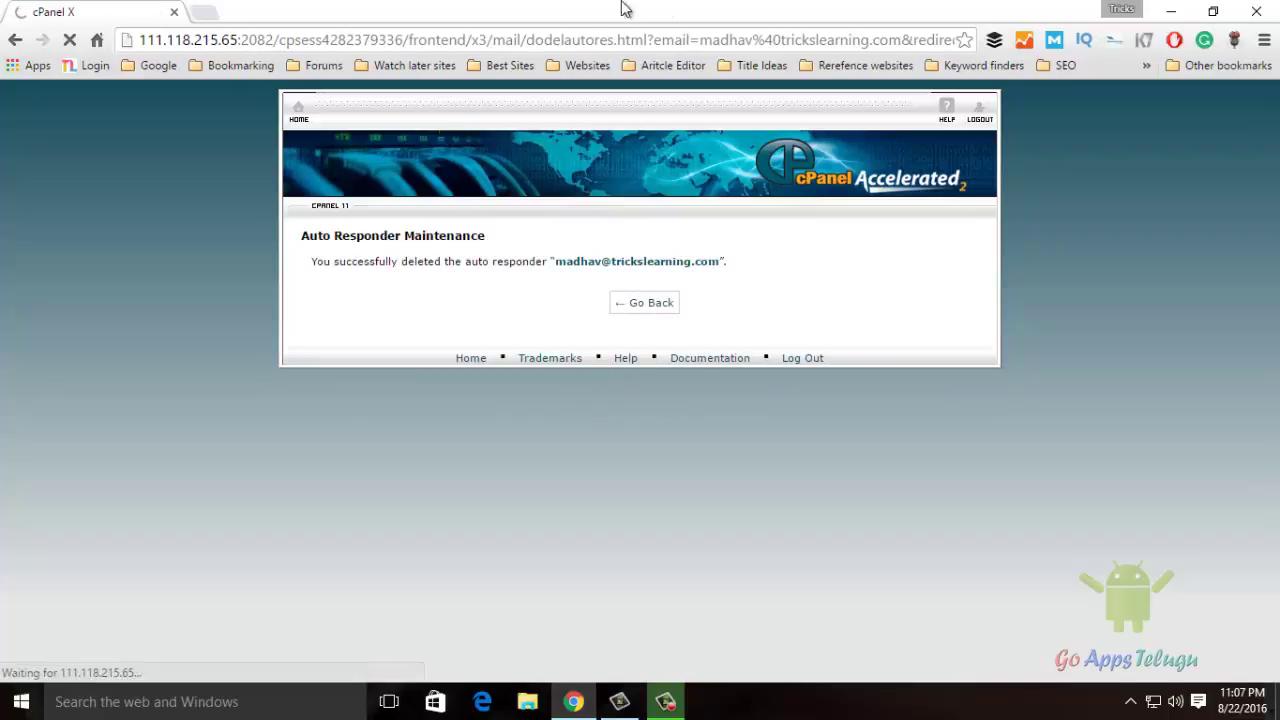